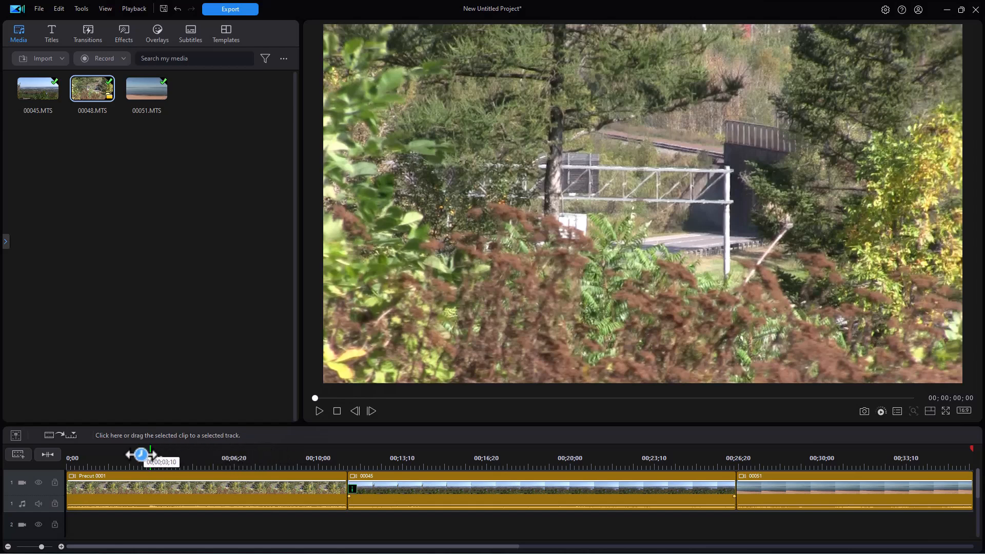
Step: Play the Precut 0001 clip from 00;00;01;12 for a few seconds to examine the camera shake
{"action": "left_click", "coordinate": [102, 451]}
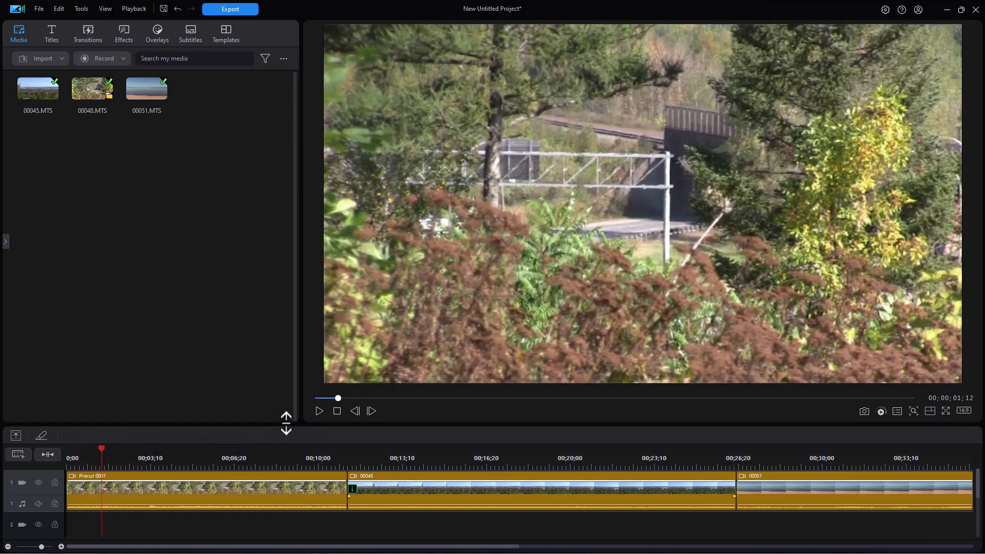
{"action": "left_click", "coordinate": [318, 411]}
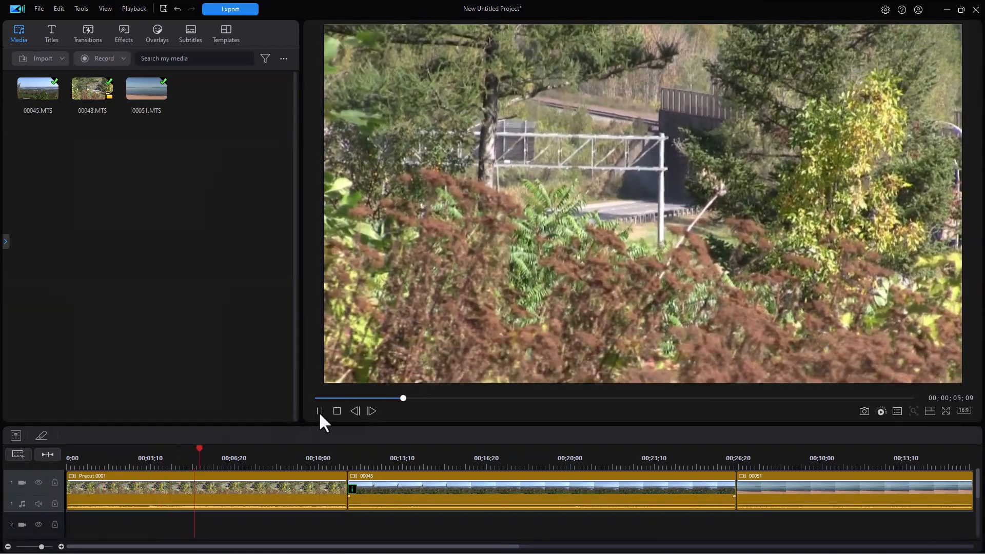
{"action": "left_click", "coordinate": [319, 411]}
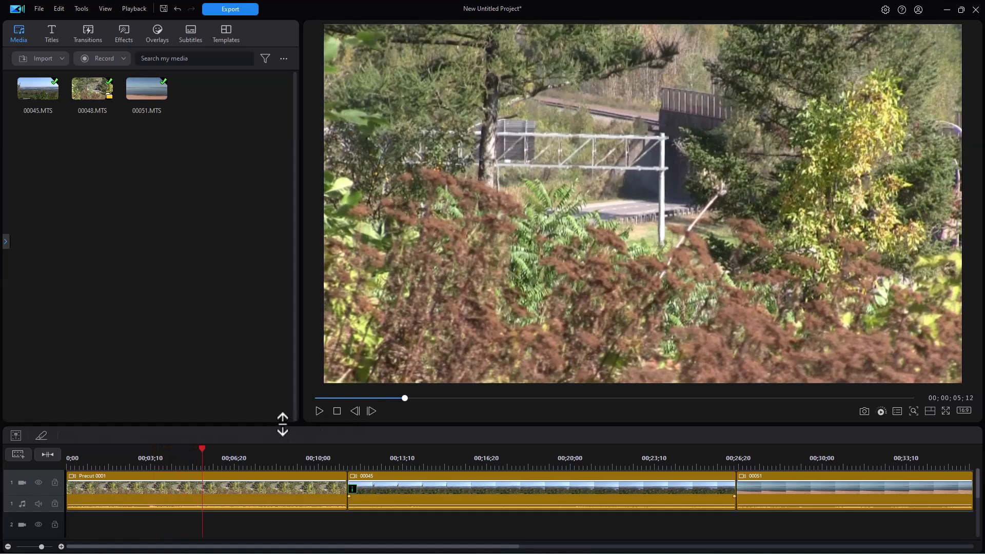
Step: Apply Video Stabilizer with the enhanced stabilizer option to the Precut 0001 clip and read that option's information
{"action": "left_click", "coordinate": [219, 491]}
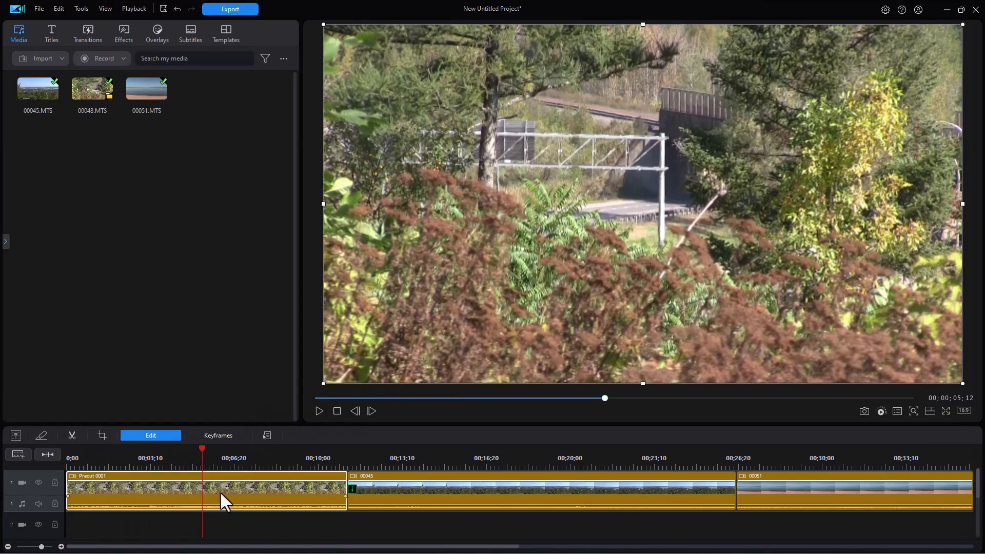
{"action": "left_click", "coordinate": [151, 435]}
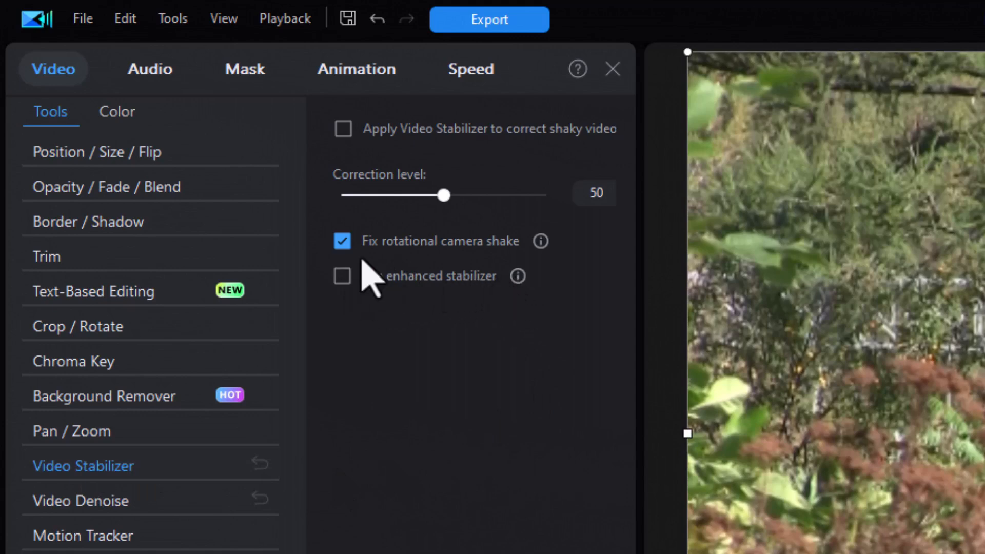
{"action": "left_click", "coordinate": [343, 278]}
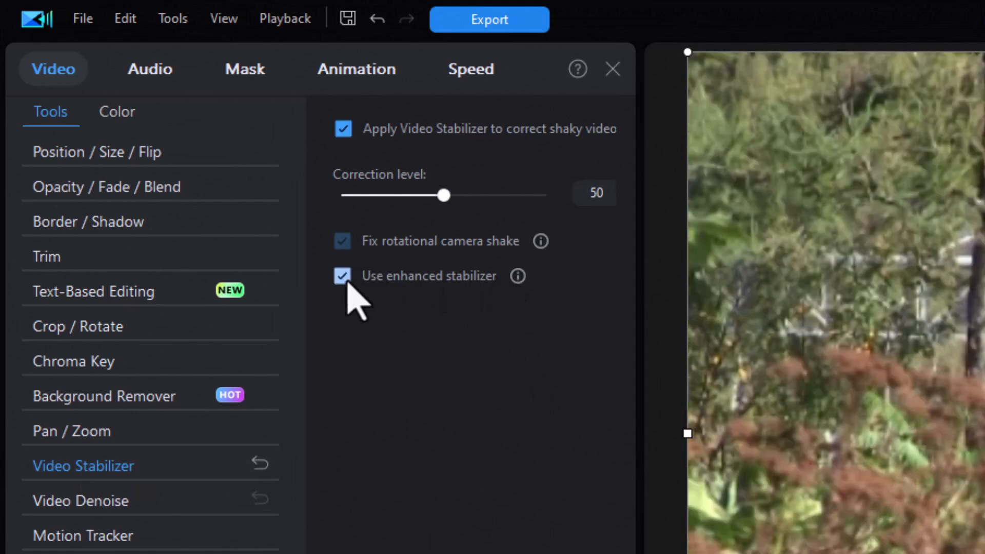
{"action": "left_click", "coordinate": [519, 276]}
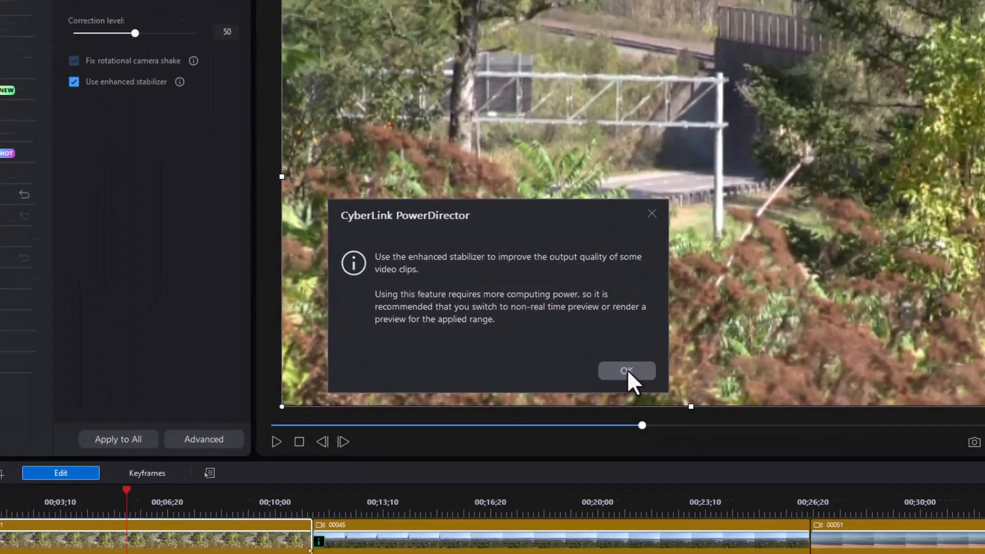
{"action": "left_click", "coordinate": [783, 443]}
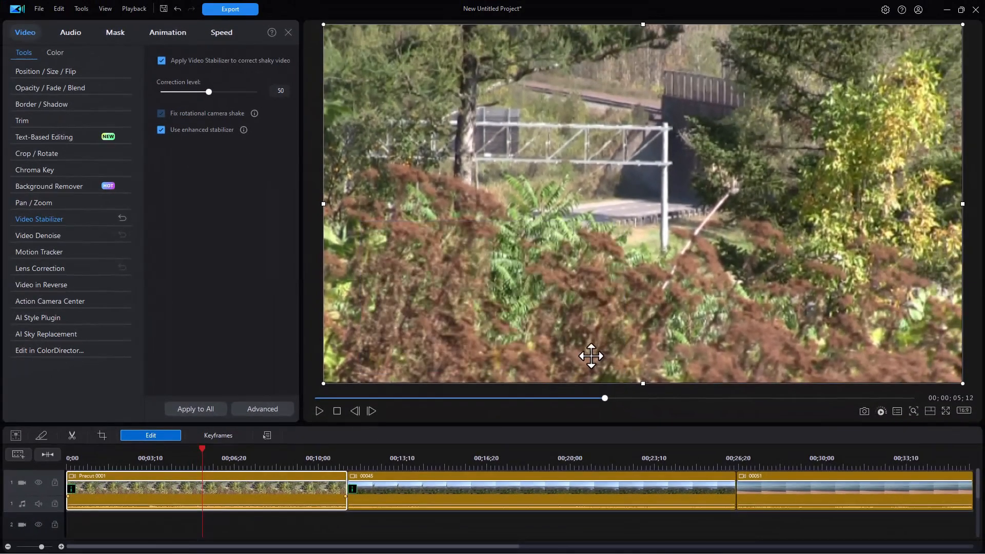
Step: Play the stabilized Precut 0001 clip from 00;00;00;14 to check how smooth it is in real-time preview
{"action": "left_click", "coordinate": [78, 456]}
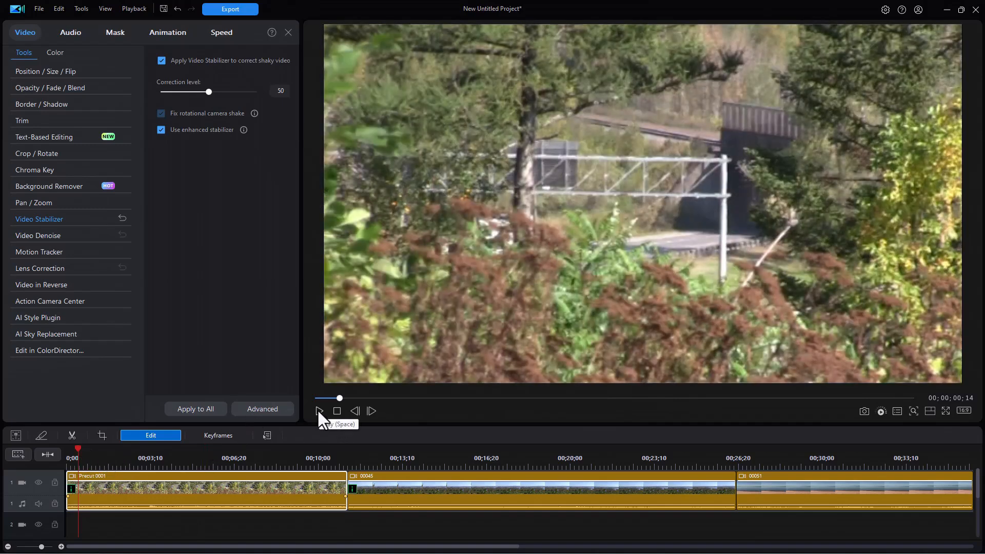
{"action": "left_click", "coordinate": [317, 409]}
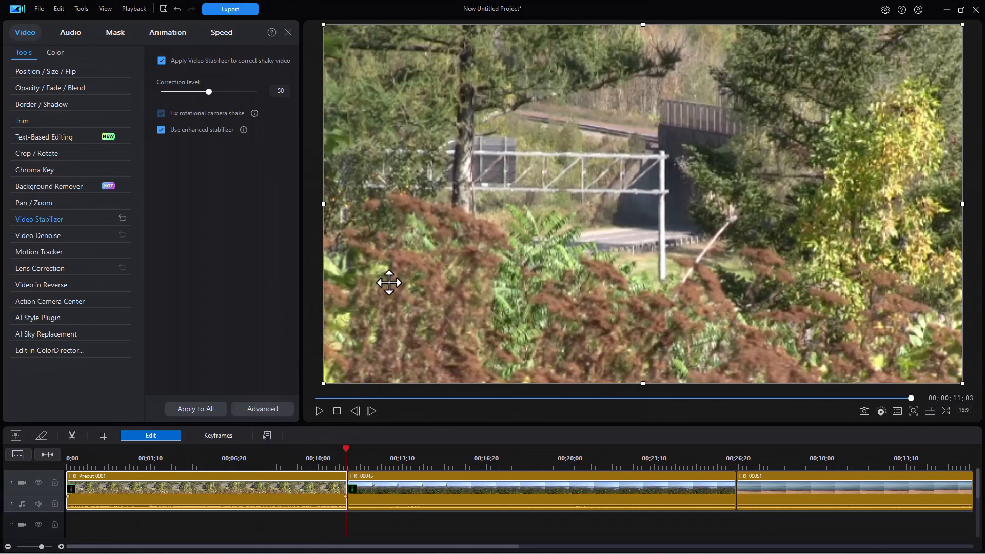
Step: Switch the preview mode to Non Real-time Preview and accept the notice
{"action": "right_click", "coordinate": [311, 289]}
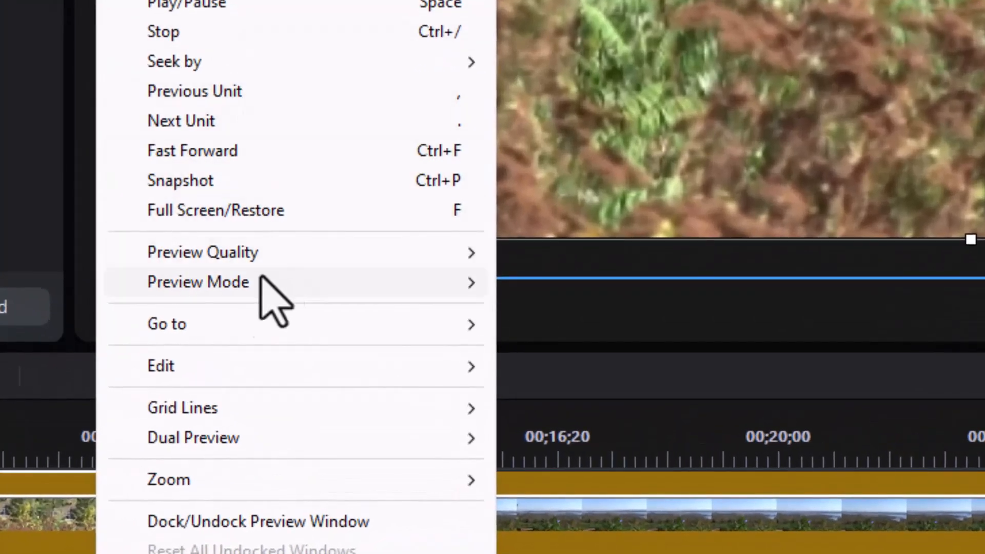
{"action": "mouse_move", "coordinate": [358, 404]}
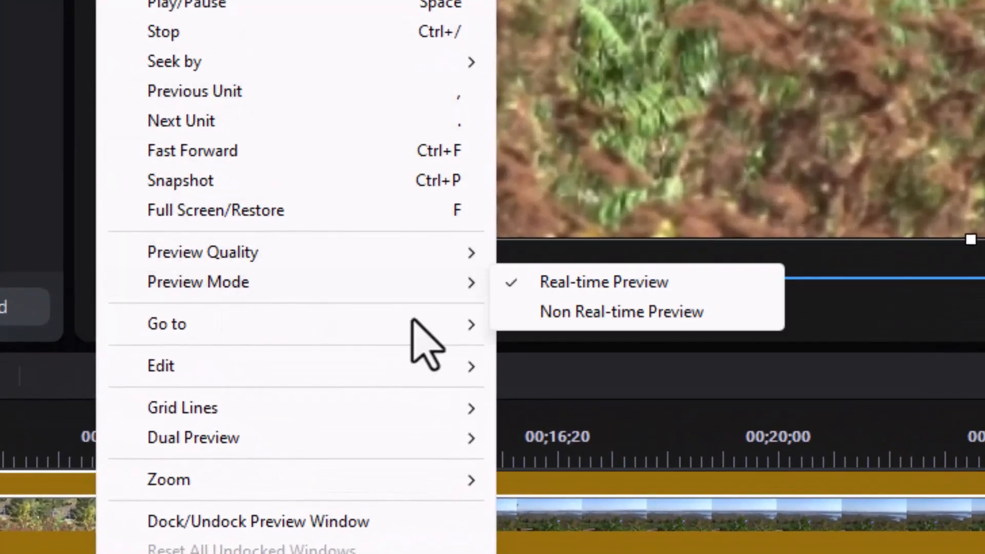
{"action": "mouse_move", "coordinate": [297, 286]}
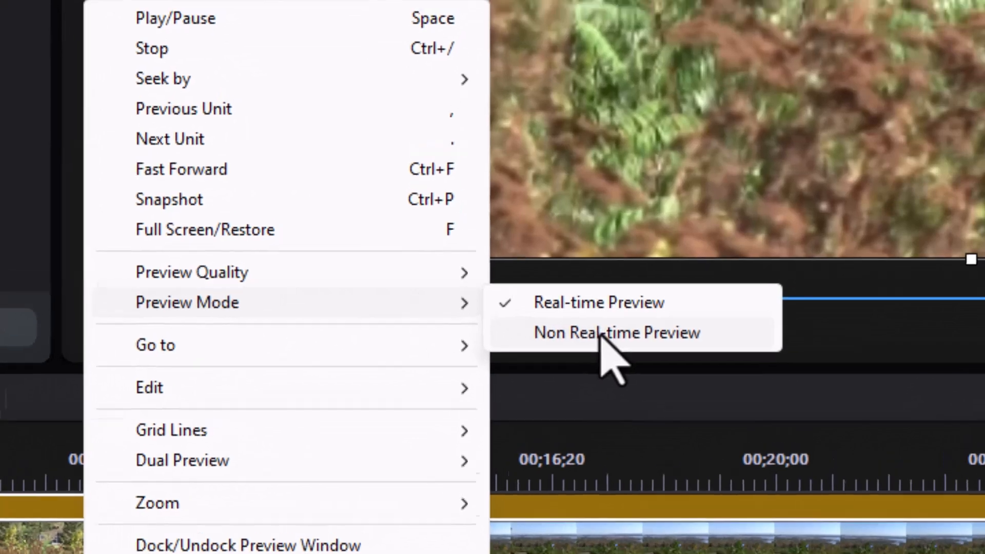
{"action": "left_click", "coordinate": [605, 311]}
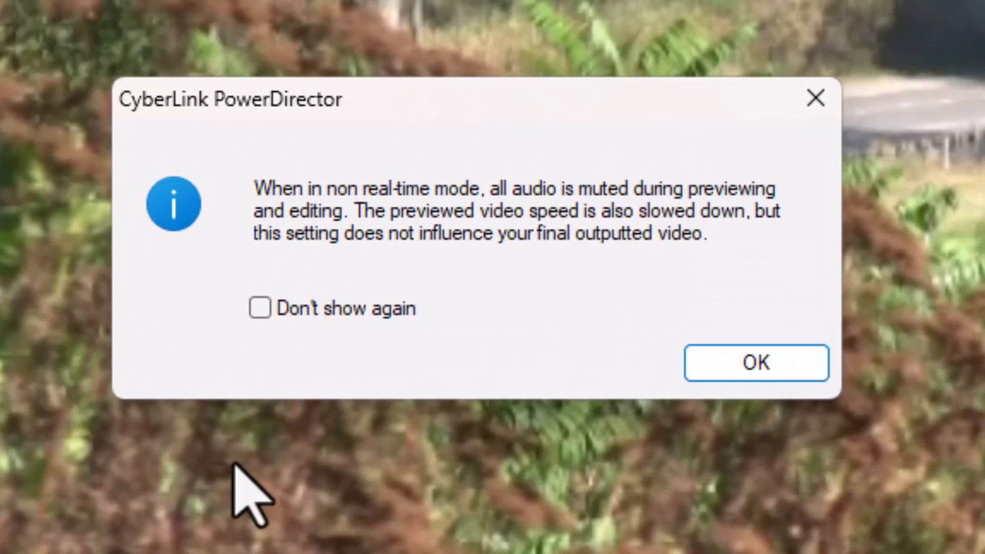
{"action": "left_click", "coordinate": [753, 369]}
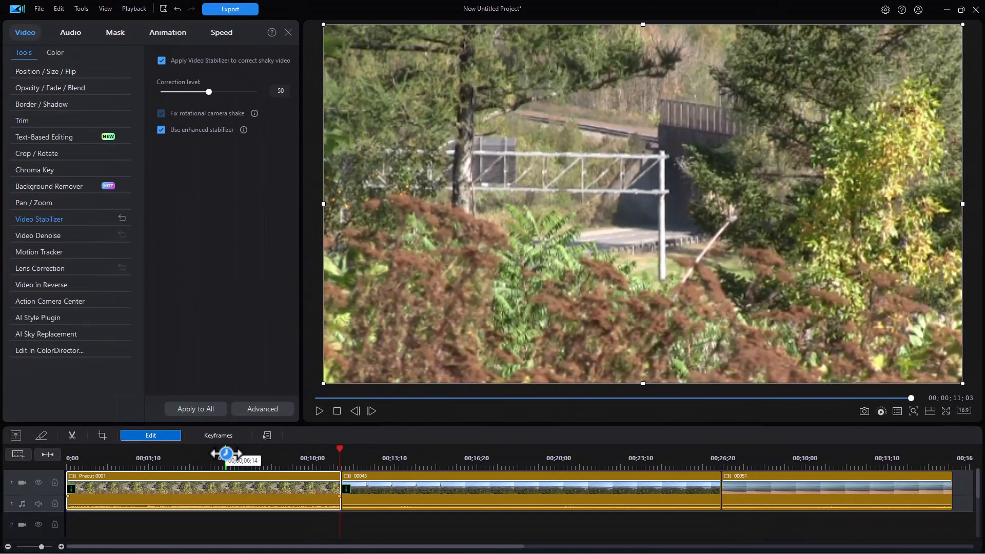
Step: Play the stabilized clip from 00;00;06;14 to check it in non real-time preview
{"action": "left_click_drag", "start_coordinate": [224, 454], "coordinate": [221, 453]}
{"action": "left_click", "coordinate": [223, 455]}
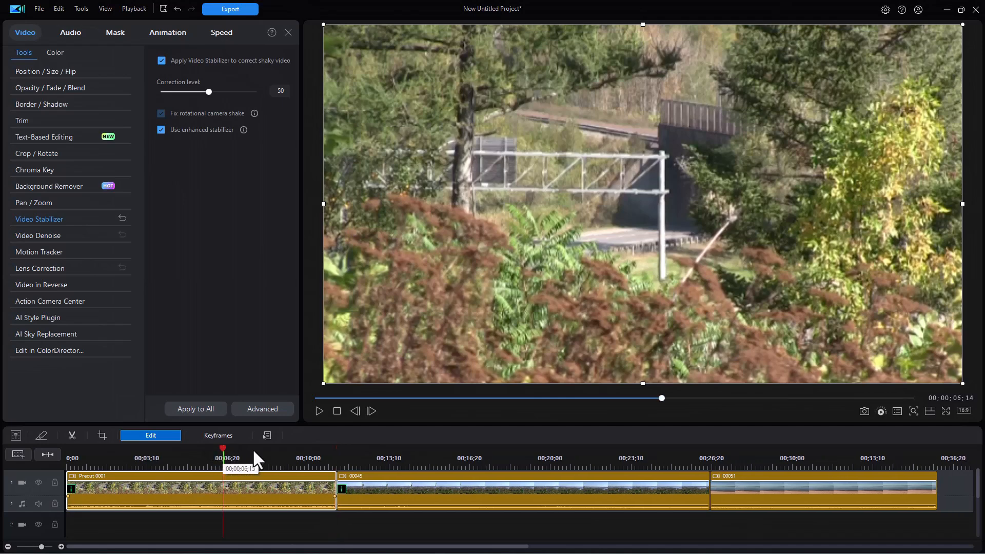
{"action": "left_click", "coordinate": [319, 411]}
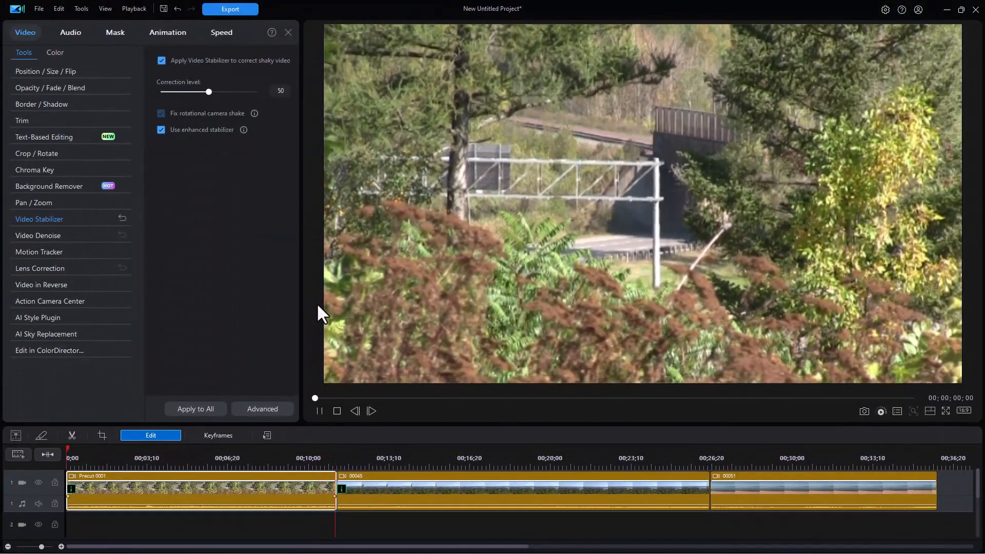
Step: Switch the preview mode back to Real-time Preview
{"action": "right_click", "coordinate": [319, 309]}
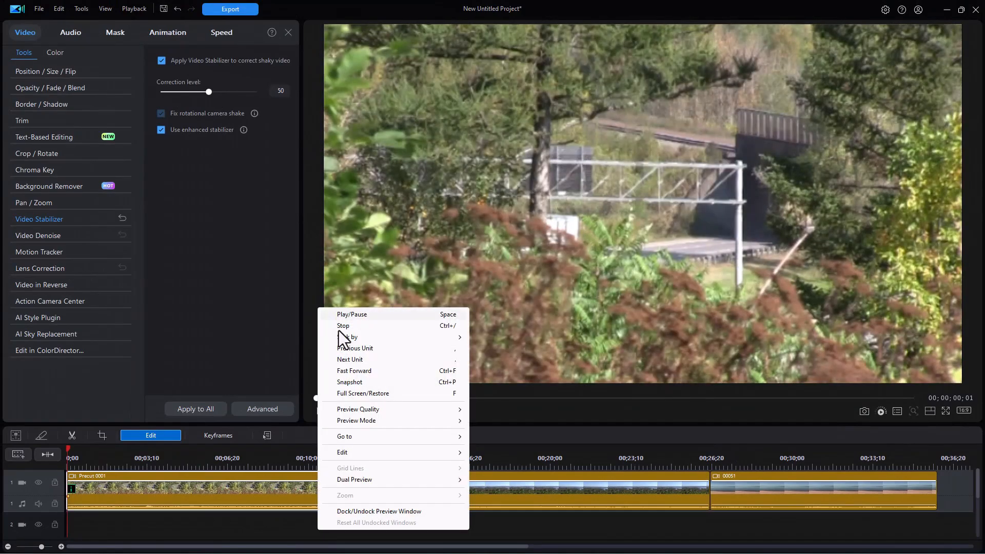
{"action": "mouse_move", "coordinate": [389, 420]}
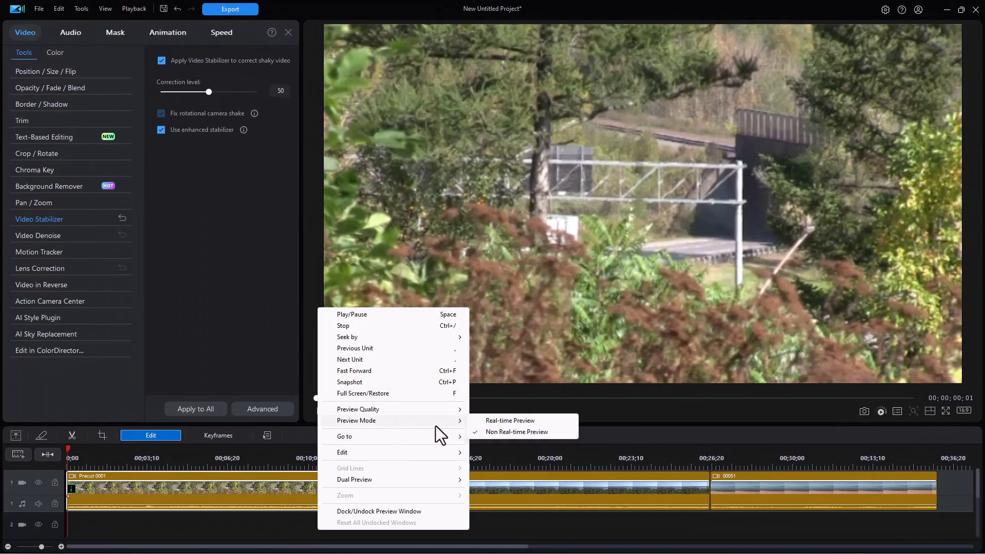
{"action": "left_click", "coordinate": [490, 420]}
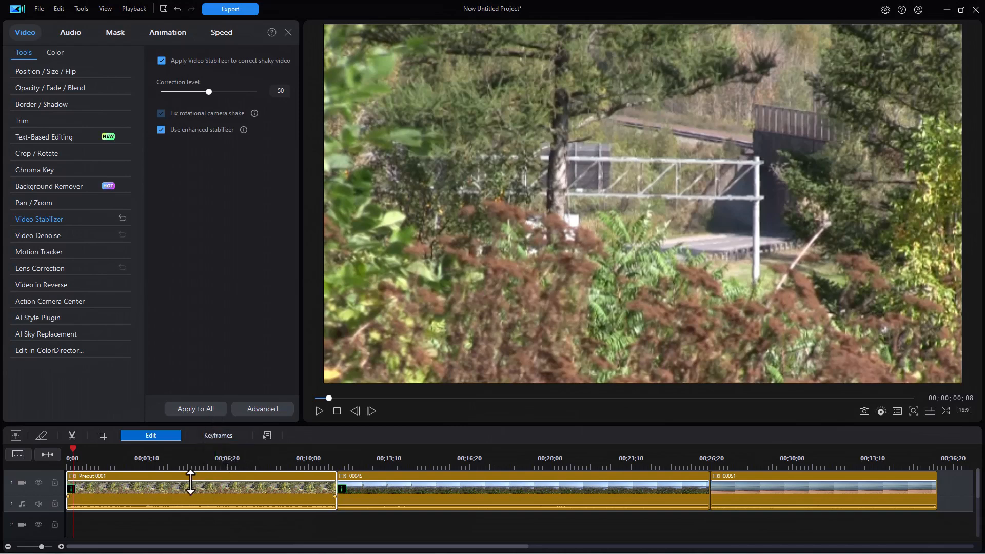
Step: Select the timeline range from 00;00;02;29 to about 00;00;11;20, just past the end of Precut 0001, and render its preview
{"action": "left_click", "coordinate": [239, 462]}
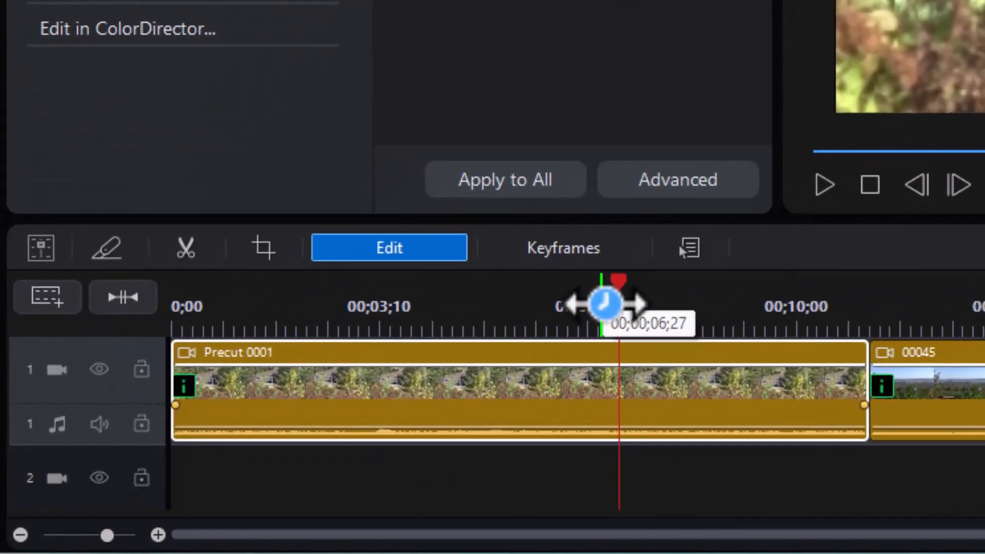
{"action": "double_click", "coordinate": [606, 304]}
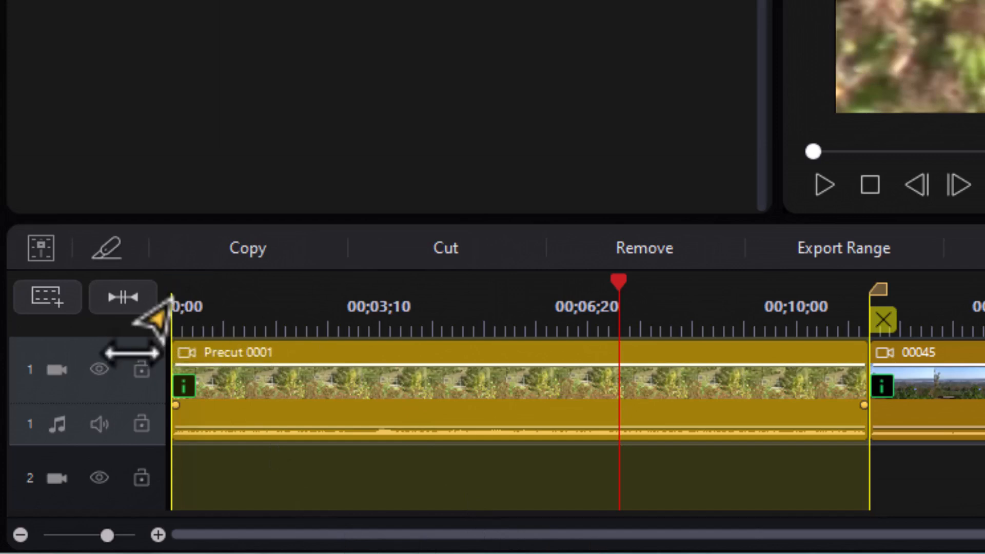
{"action": "left_click_drag", "start_coordinate": [174, 307], "coordinate": [365, 307]}
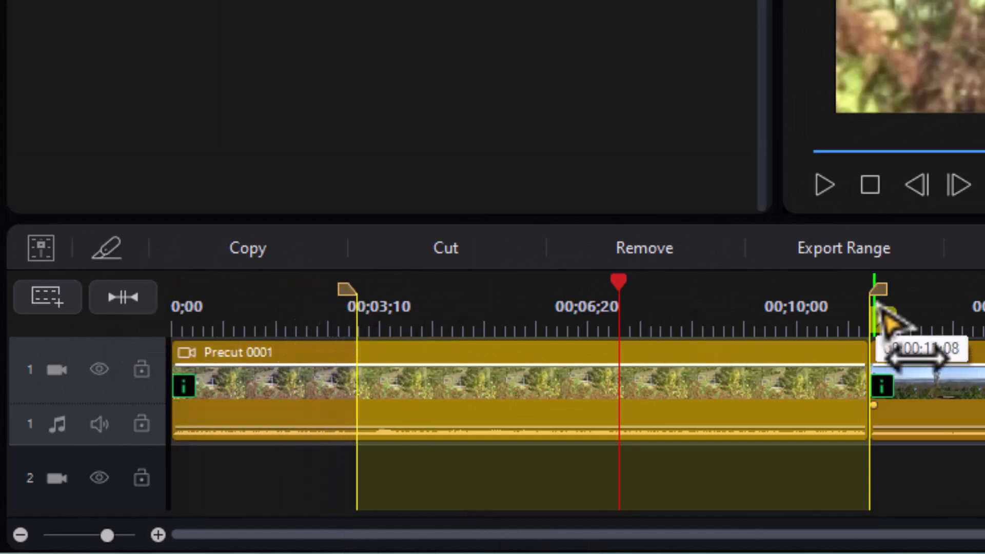
{"action": "left_click_drag", "start_coordinate": [882, 306], "coordinate": [690, 306]}
{"action": "mouse_move", "coordinate": [759, 282]}
{"action": "left_mouse_down"}
{"action": "mouse_move", "coordinate": [982, 303]}
{"action": "mouse_move", "coordinate": [982, 328]}
{"action": "mouse_move", "coordinate": [888, 354]}
{"action": "mouse_move", "coordinate": [810, 354]}
{"action": "mouse_move", "coordinate": [796, 376]}
{"action": "left_mouse_up"}
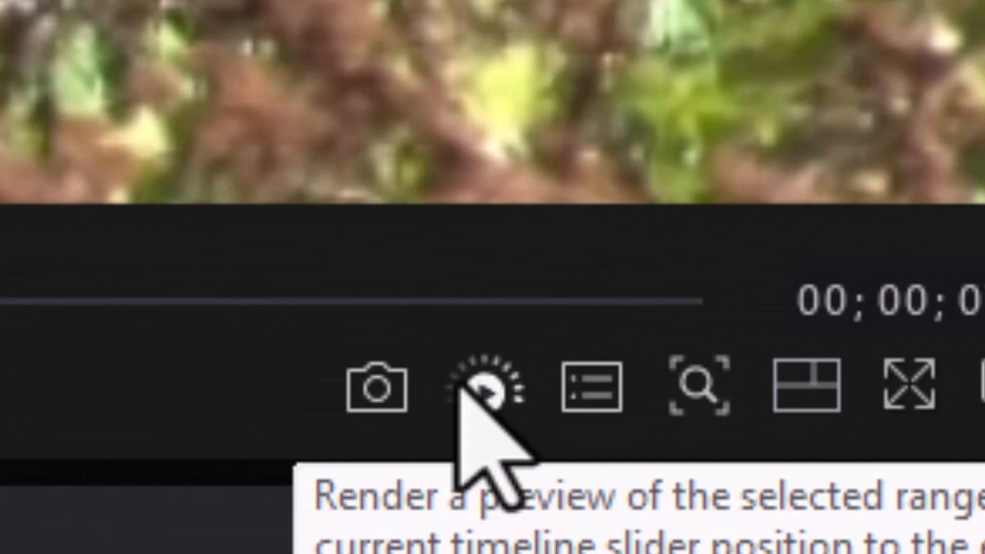
{"action": "left_click", "coordinate": [484, 391]}
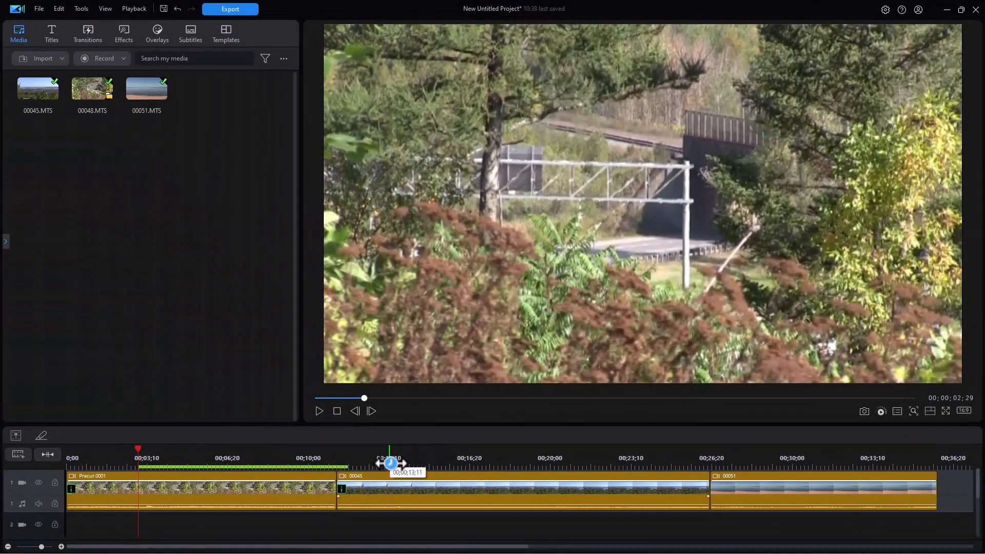
Step: Play the rendered range on into the 00045 clip, stopping at 00;00;18;08
{"action": "left_click", "coordinate": [319, 411]}
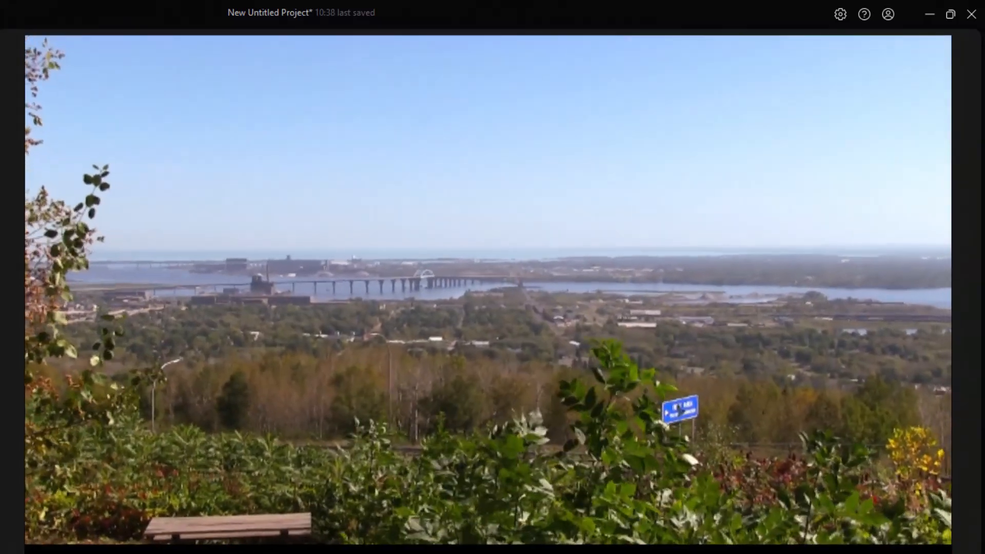
{"action": "key", "text": "Escape"}
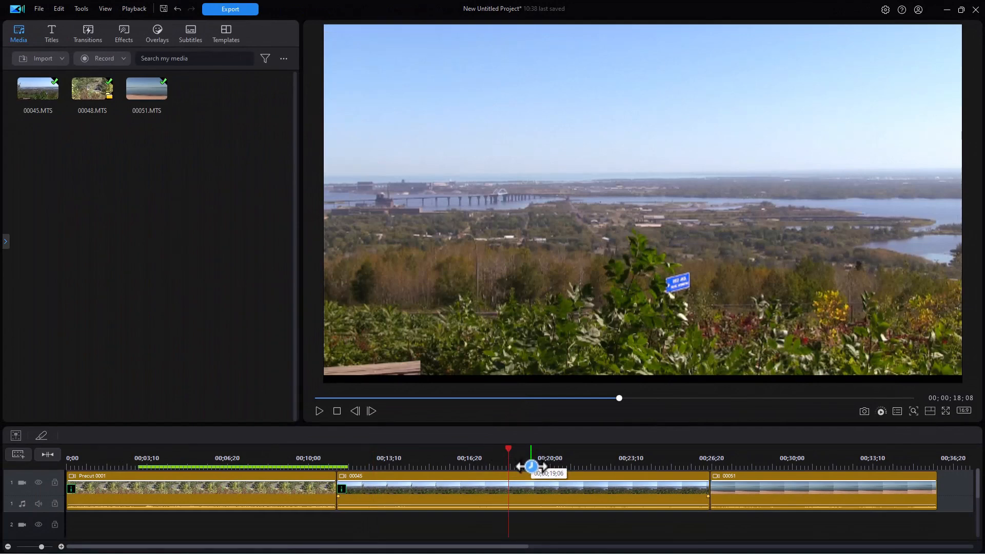
Step: Select the range from 00;00;20;00 to the end of the 00045 clip and render its preview
{"action": "double_click", "coordinate": [530, 466]}
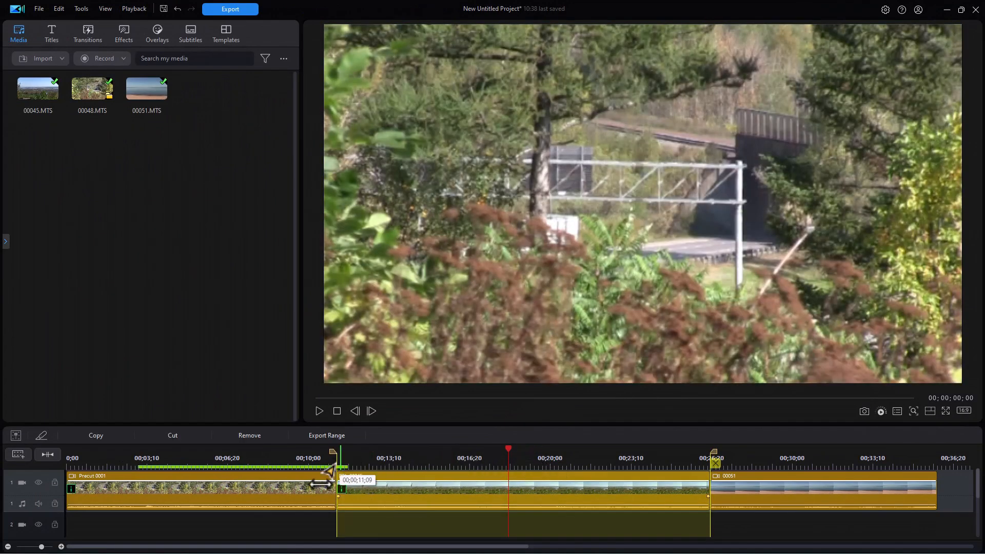
{"action": "left_click", "coordinate": [334, 453]}
{"action": "left_click_drag", "start_coordinate": [329, 461], "coordinate": [549, 458]}
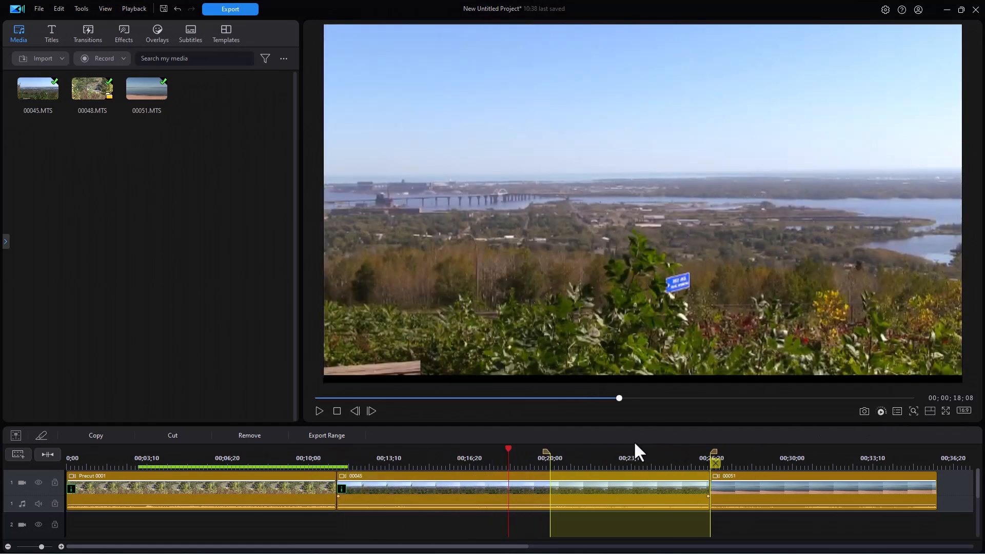
{"action": "key", "text": "shift+r"}
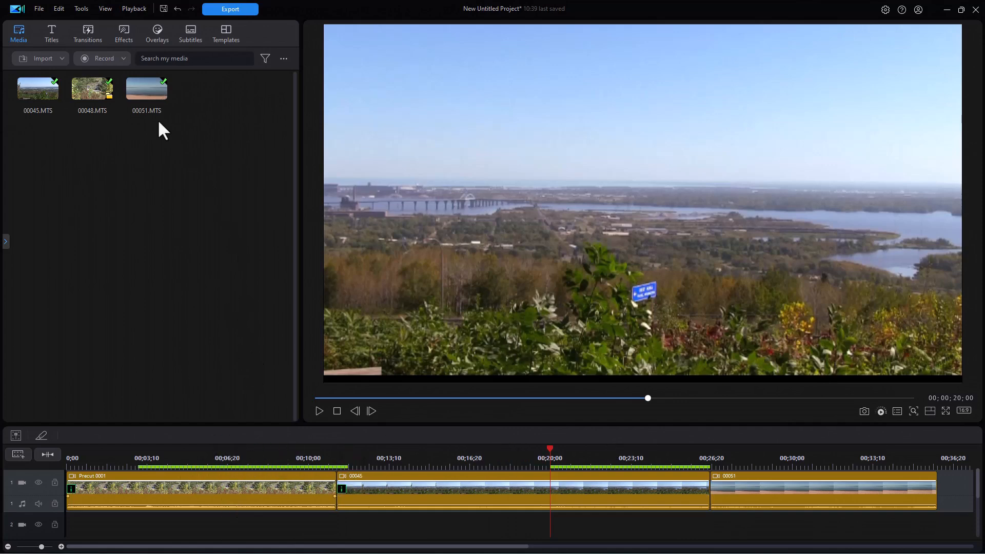
Step: Add the "PowerDirector by CyberLink" lower-third title to video track 2 above Precut 0001 at about 00;00;04;18, and return to the media library
{"action": "left_click", "coordinate": [49, 31]}
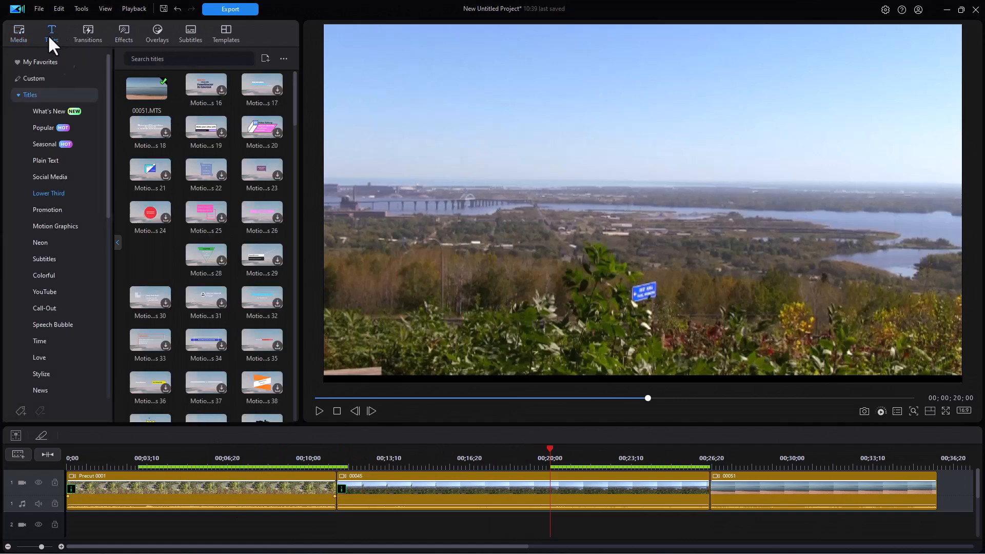
{"action": "left_click_drag", "start_coordinate": [165, 107], "coordinate": [184, 506]}
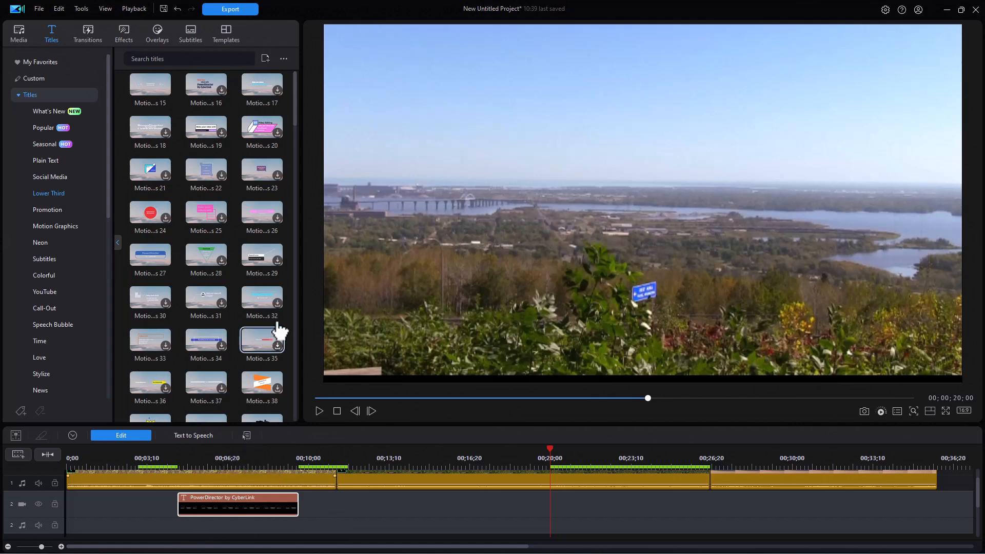
{"action": "left_click", "coordinate": [17, 33]}
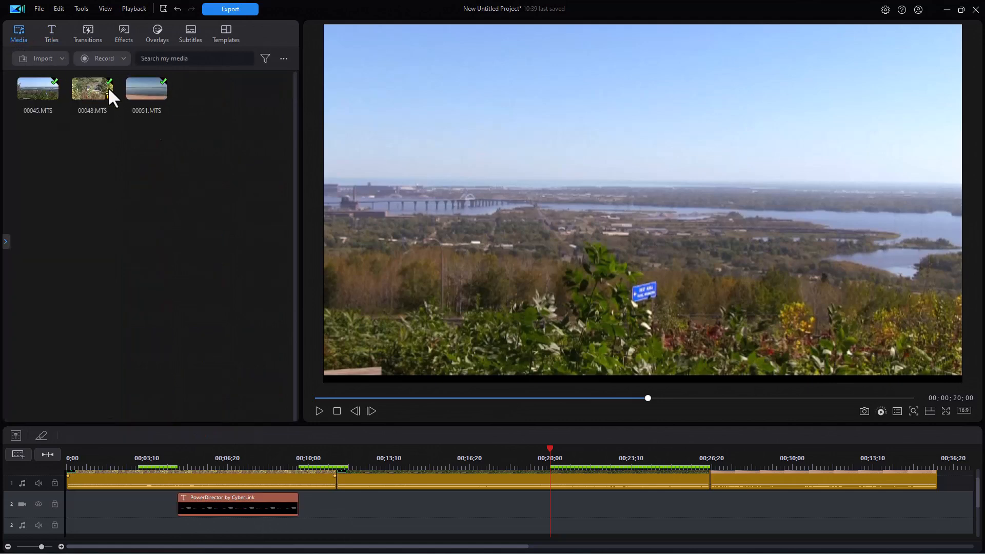
Step: Set the preview quality to Ultra HD Preview Resolution
{"action": "right_click", "coordinate": [315, 266]}
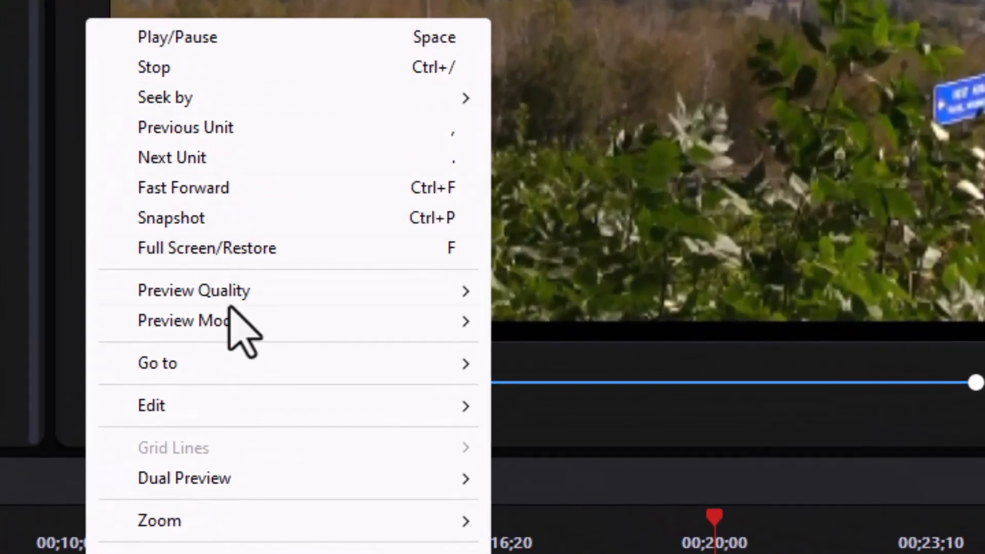
{"action": "mouse_move", "coordinate": [231, 306]}
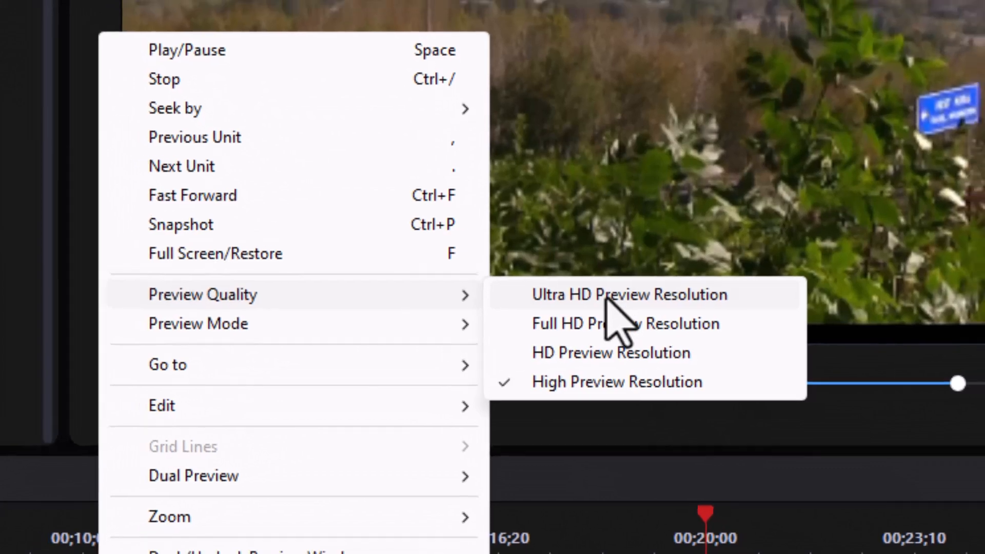
{"action": "left_click", "coordinate": [613, 292]}
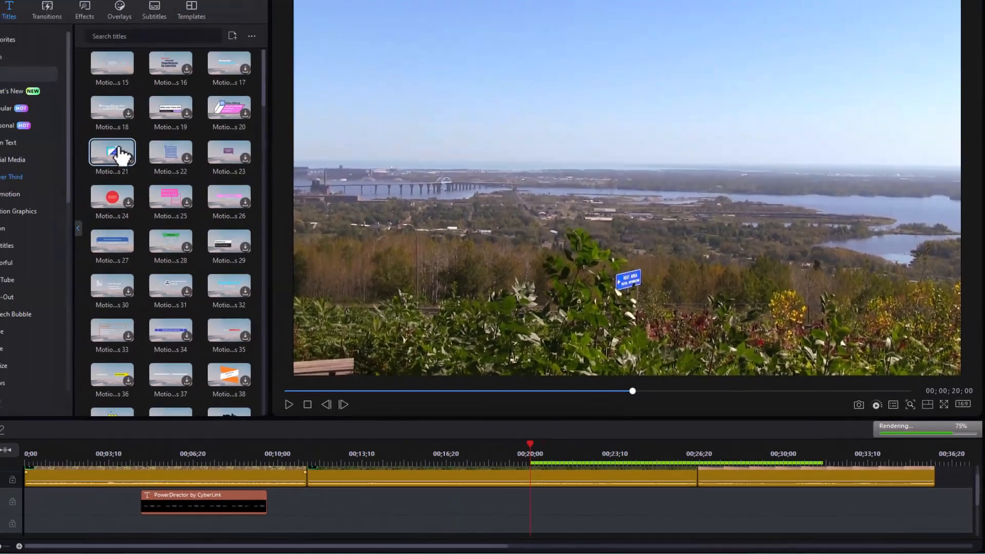
Step: Add the lower-third Motion Graphics title 21 to video track 2 across the join of clips 00045 and 00051
{"action": "left_click_drag", "start_coordinate": [121, 154], "coordinate": [650, 515]}
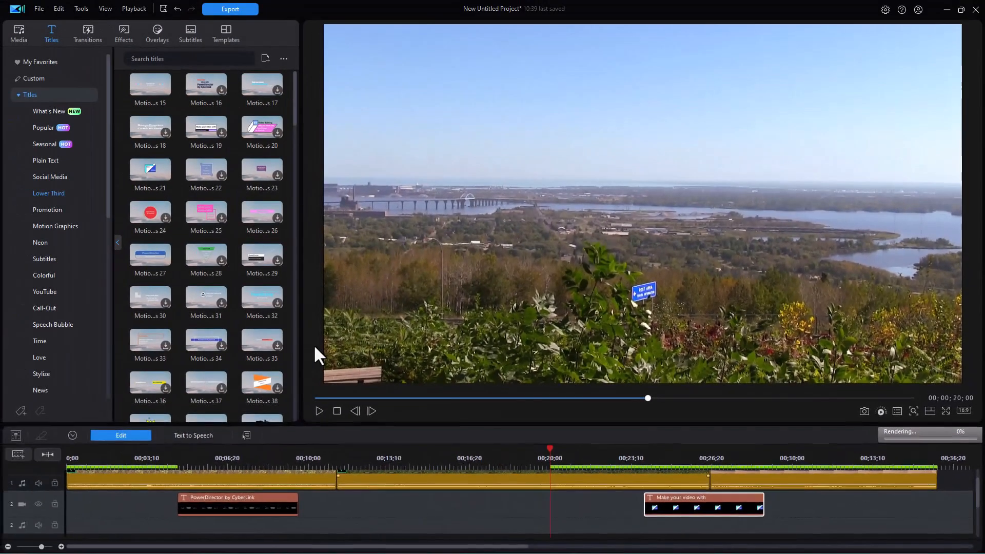
Step: Set the preview quality back to High Preview Resolution
{"action": "right_click", "coordinate": [313, 343]}
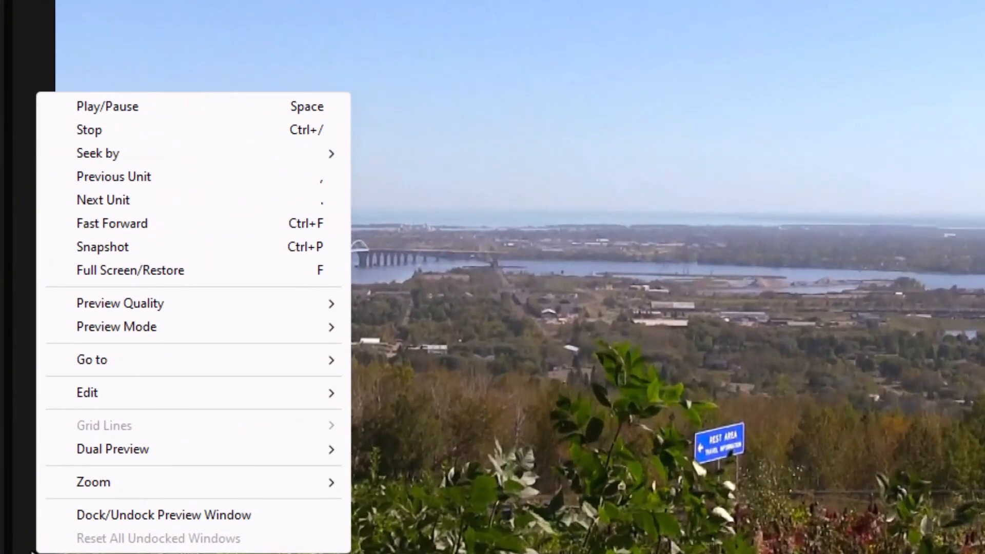
{"action": "mouse_move", "coordinate": [312, 244]}
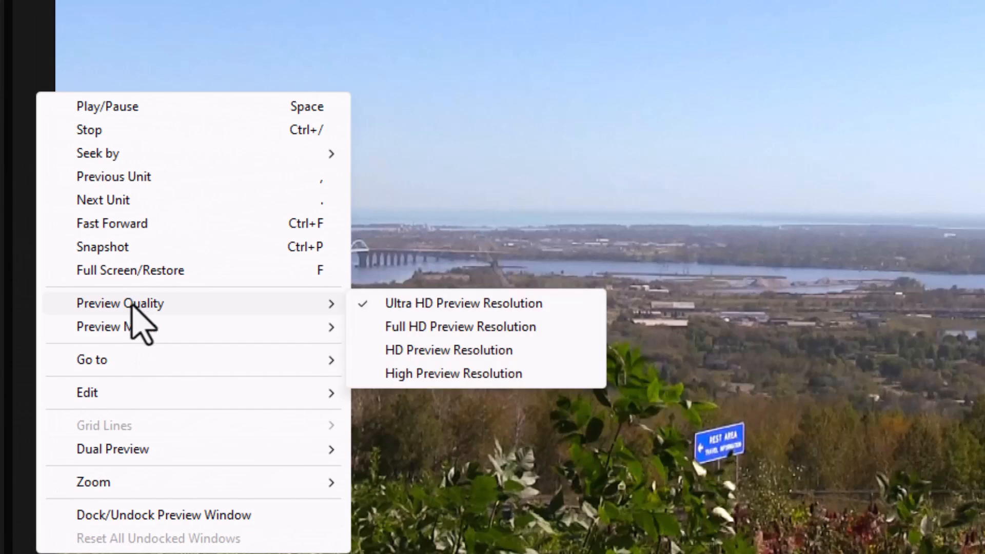
{"action": "left_click", "coordinate": [429, 379]}
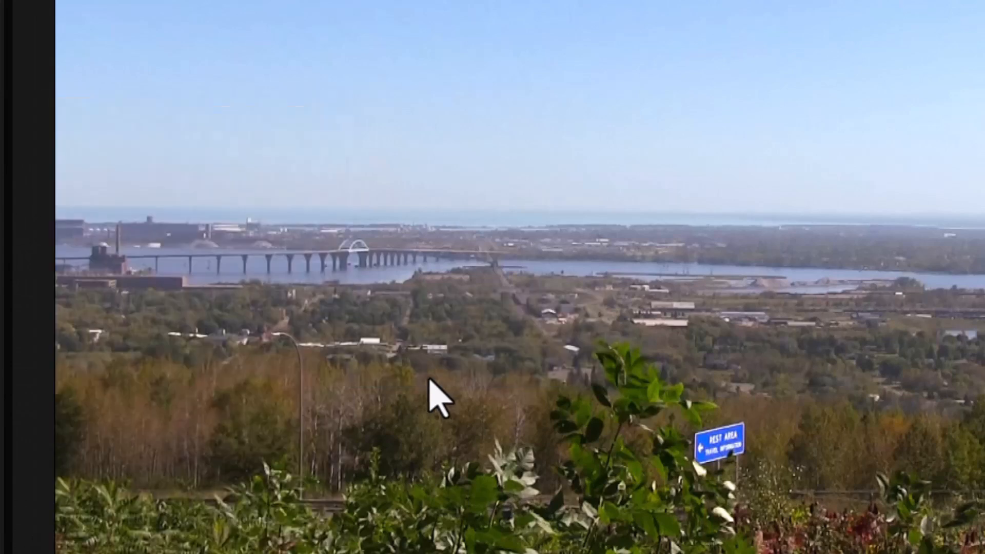